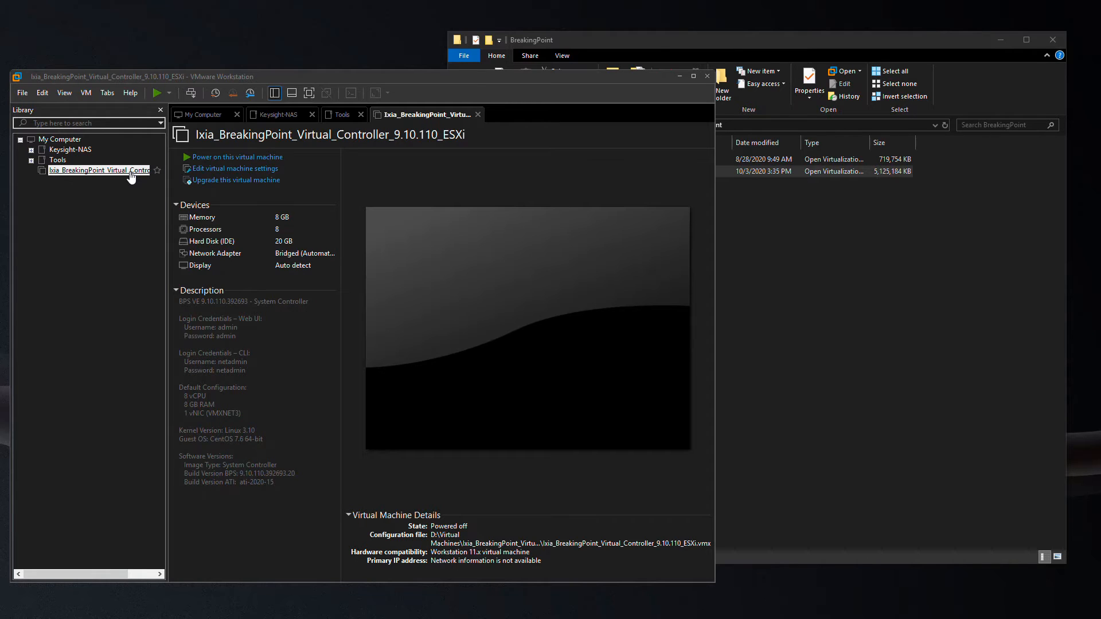
Import the Ixia_BreakingPoint_Virtual_Blade_9.10.110_ESXi .ova into VMware, accepting the licence terms.
{"action": "left_click", "coordinate": [928, 283]}
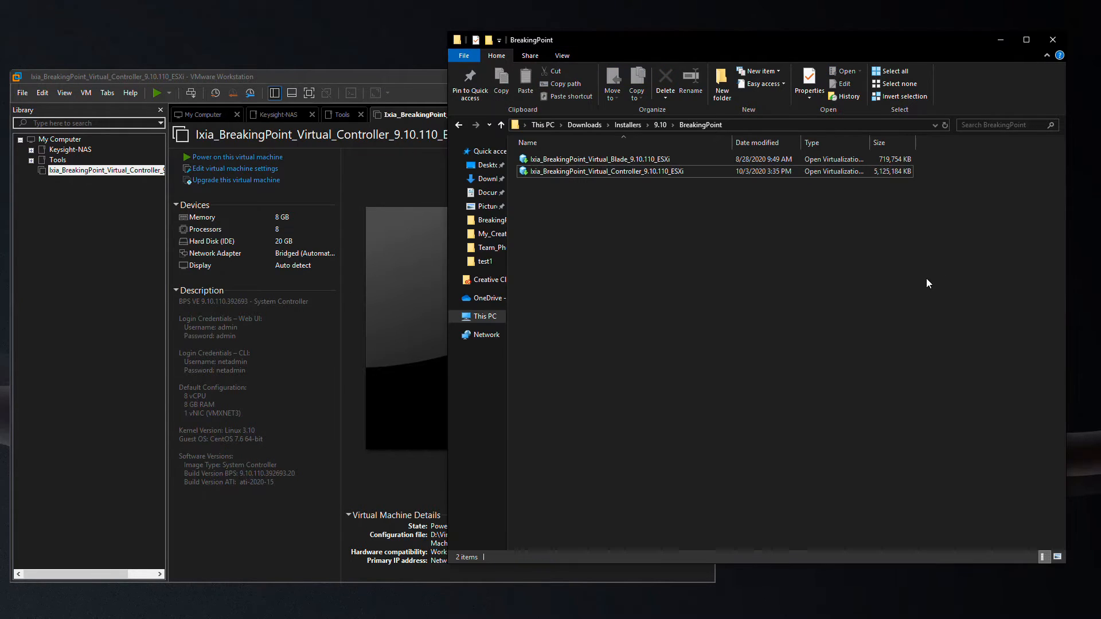
{"action": "double_click", "coordinate": [579, 163]}
{"action": "left_click", "coordinate": [325, 417]}
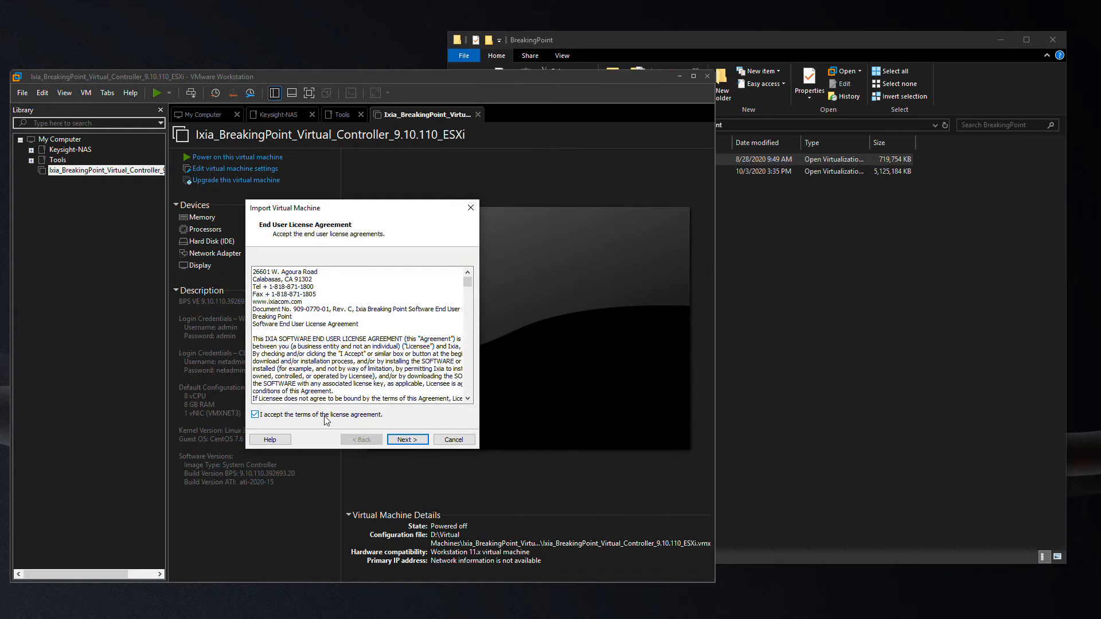
{"action": "left_click", "coordinate": [407, 439]}
{"action": "left_click", "coordinate": [406, 439]}
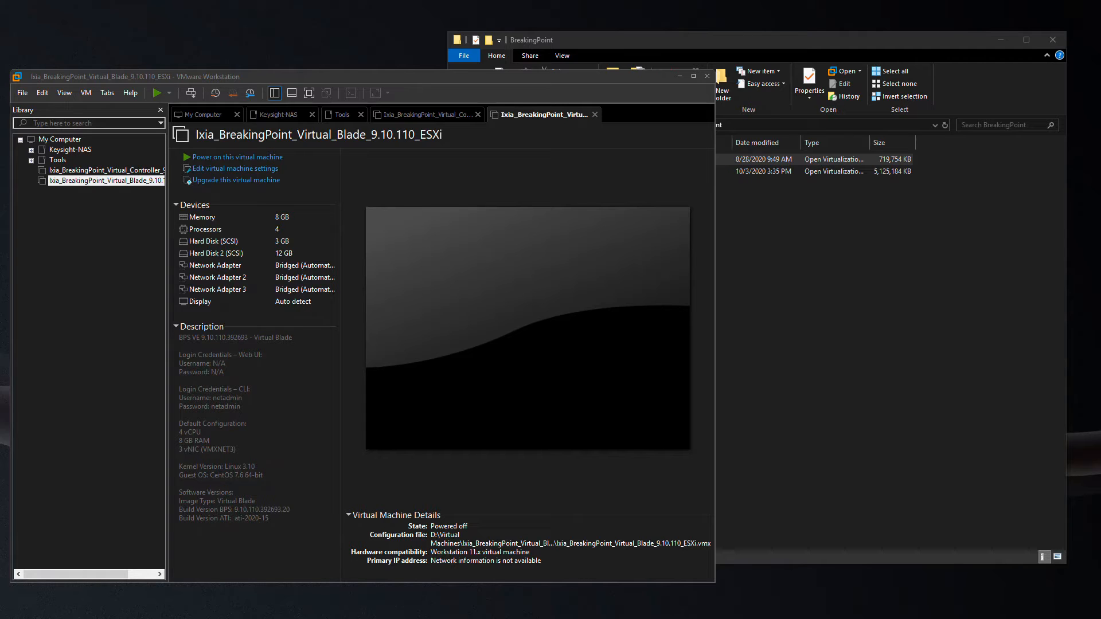
Give the controller VM 4 processors, 4 GB memory and a Custom VMnet1 network adapter.
{"action": "left_click", "coordinate": [144, 170]}
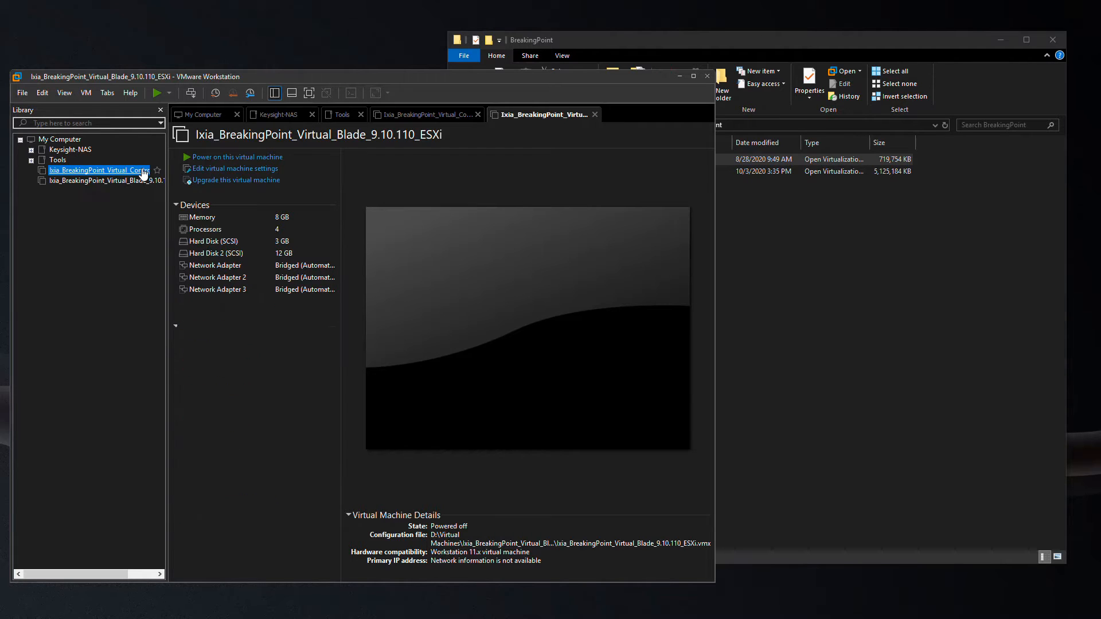
{"action": "left_click", "coordinate": [211, 171]}
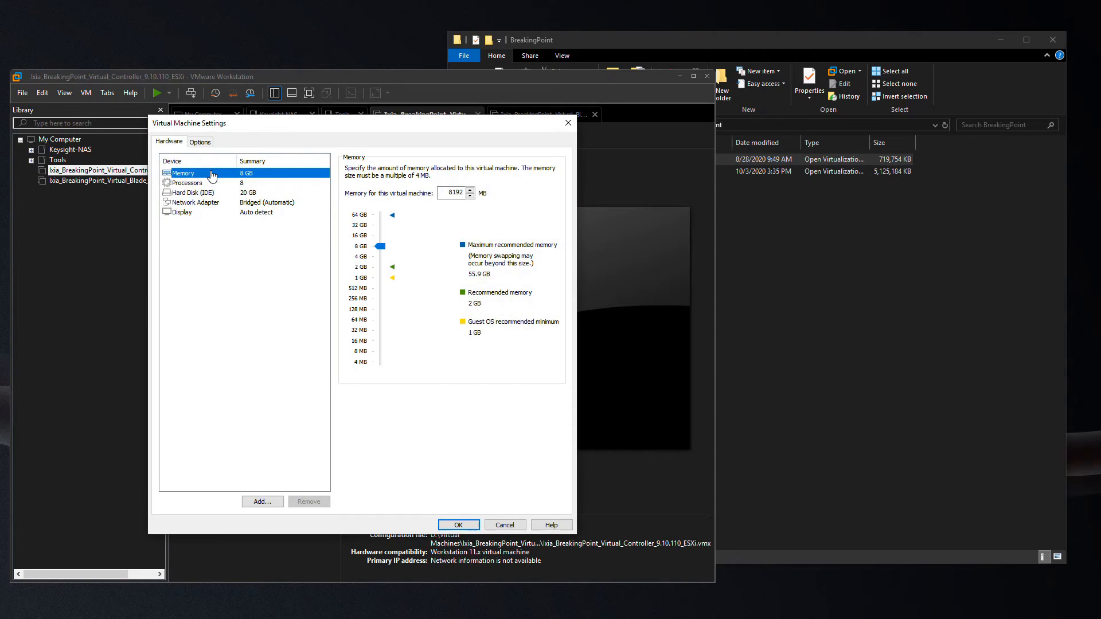
{"action": "left_click", "coordinate": [191, 183]}
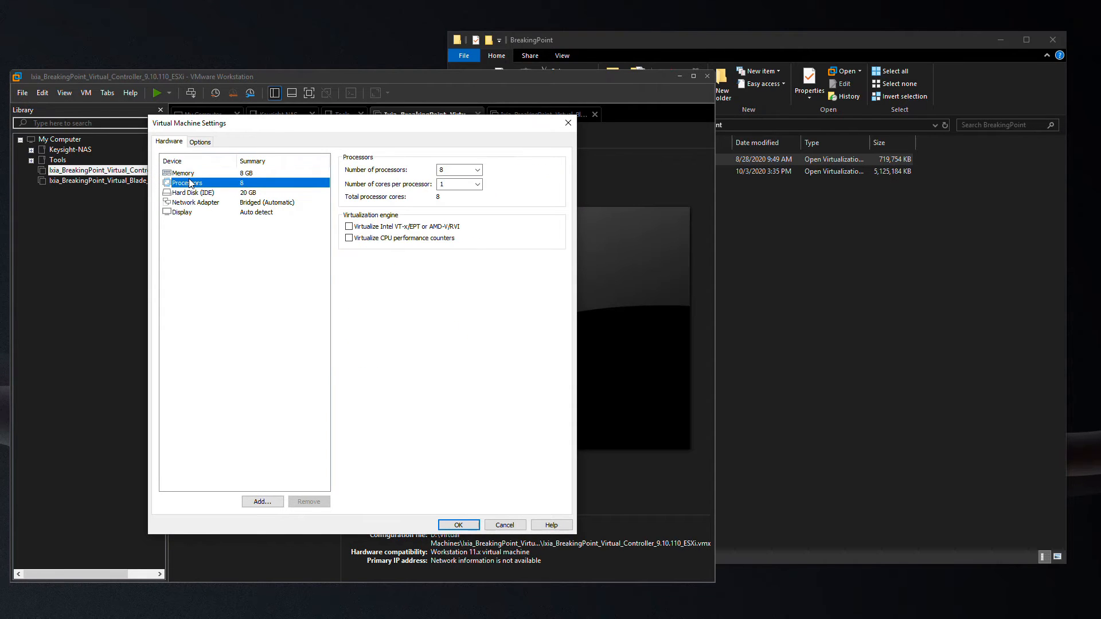
{"action": "left_click", "coordinate": [476, 170]}
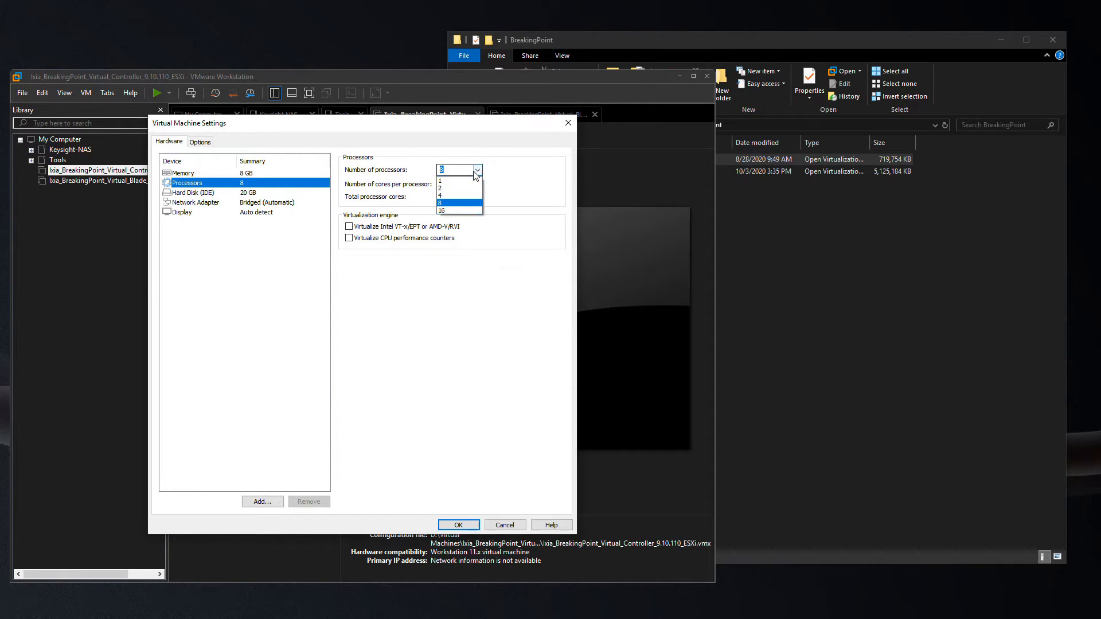
{"action": "left_click", "coordinate": [449, 195]}
{"action": "left_click", "coordinate": [221, 173]}
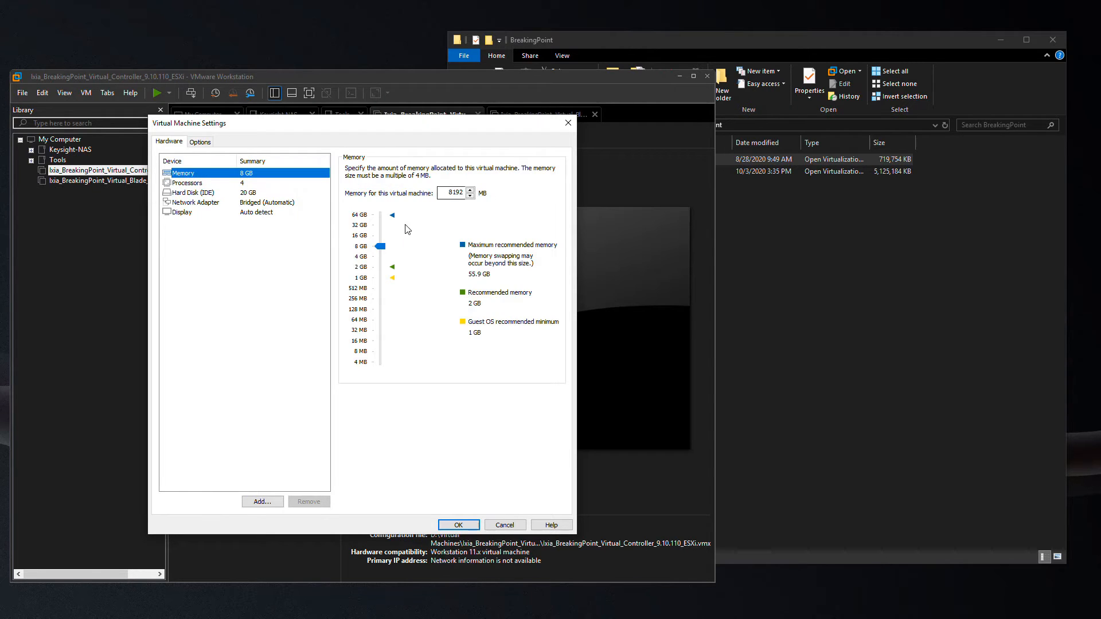
{"action": "left_click", "coordinate": [361, 258]}
{"action": "left_click", "coordinate": [209, 205]}
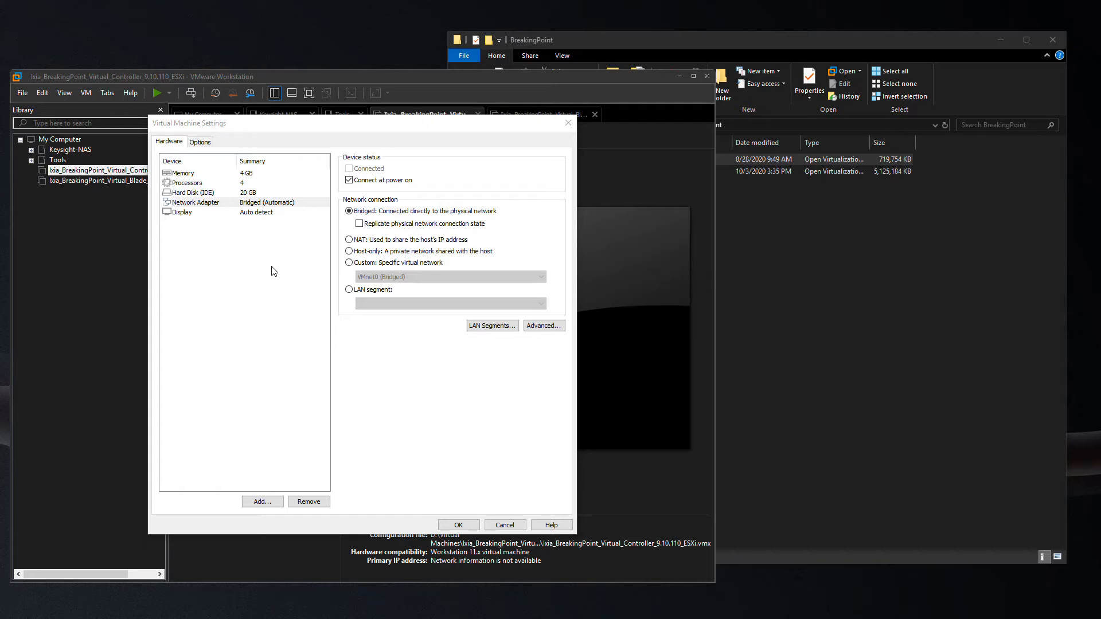
{"action": "left_click", "coordinate": [351, 263]}
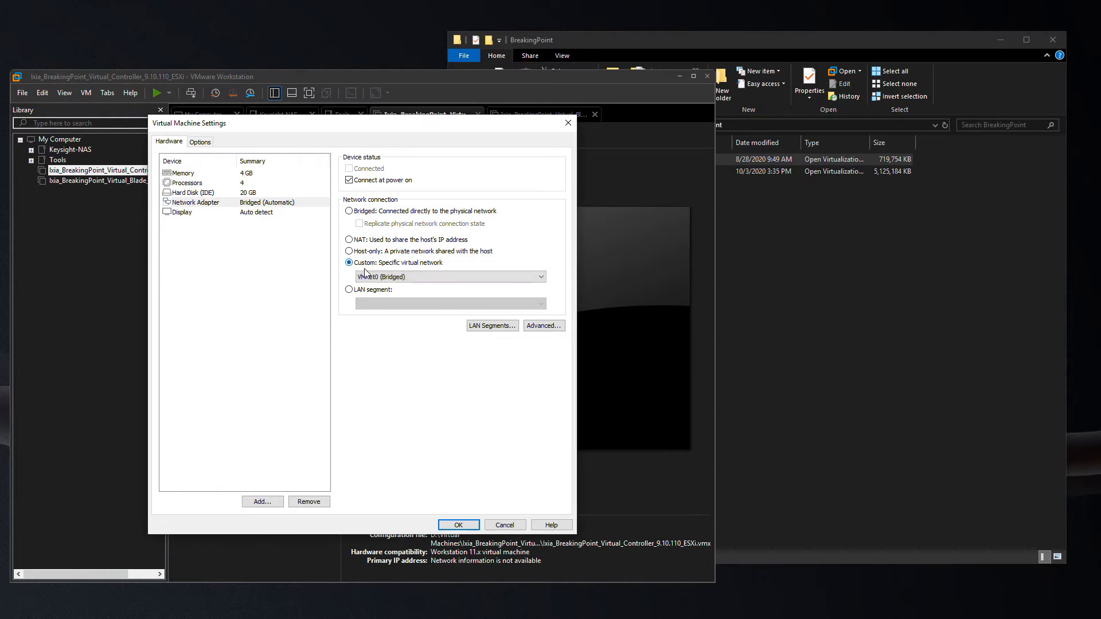
{"action": "left_click", "coordinate": [367, 276]}
{"action": "left_click", "coordinate": [390, 286]}
{"action": "left_click", "coordinate": [458, 525]}
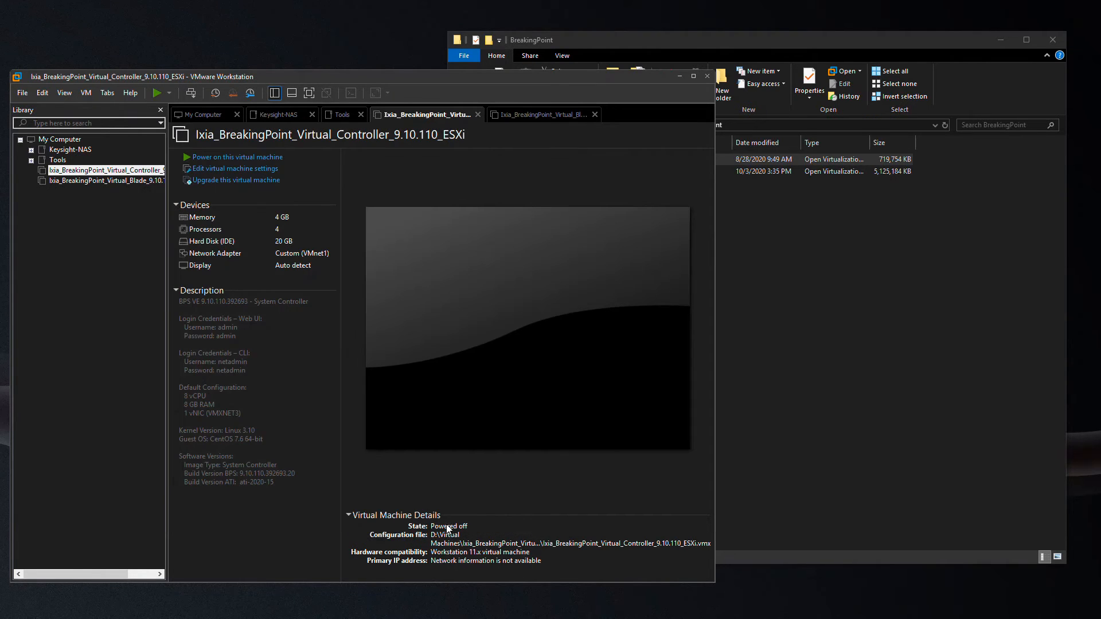
In the blade VM's settings, put Network Adapter 1 on Custom VMnet1.
{"action": "left_click", "coordinate": [125, 181]}
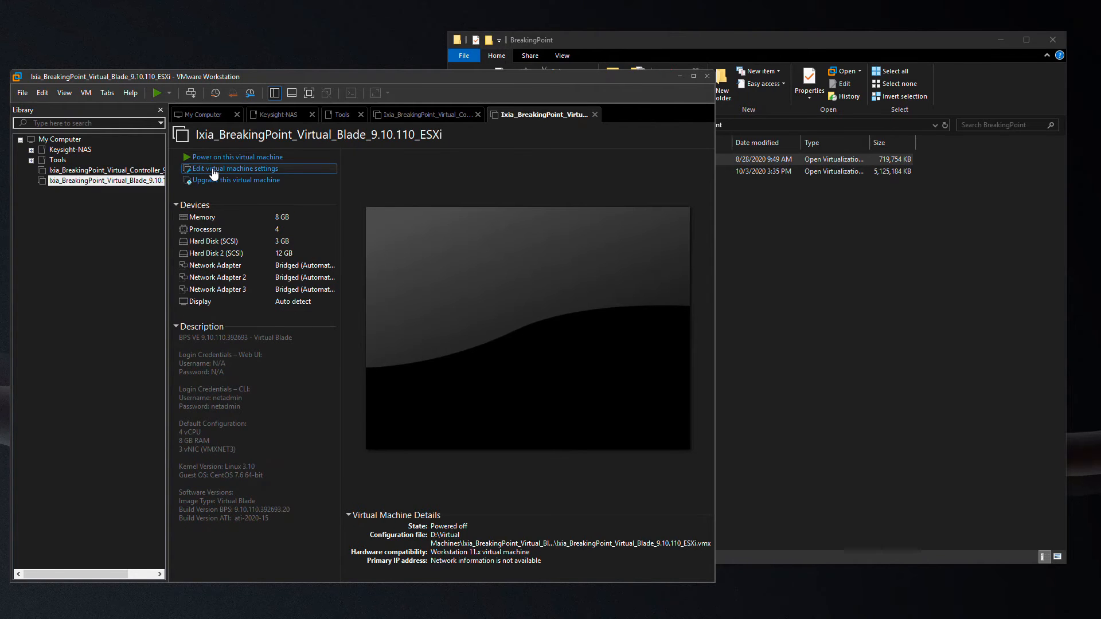
{"action": "left_click", "coordinate": [215, 168]}
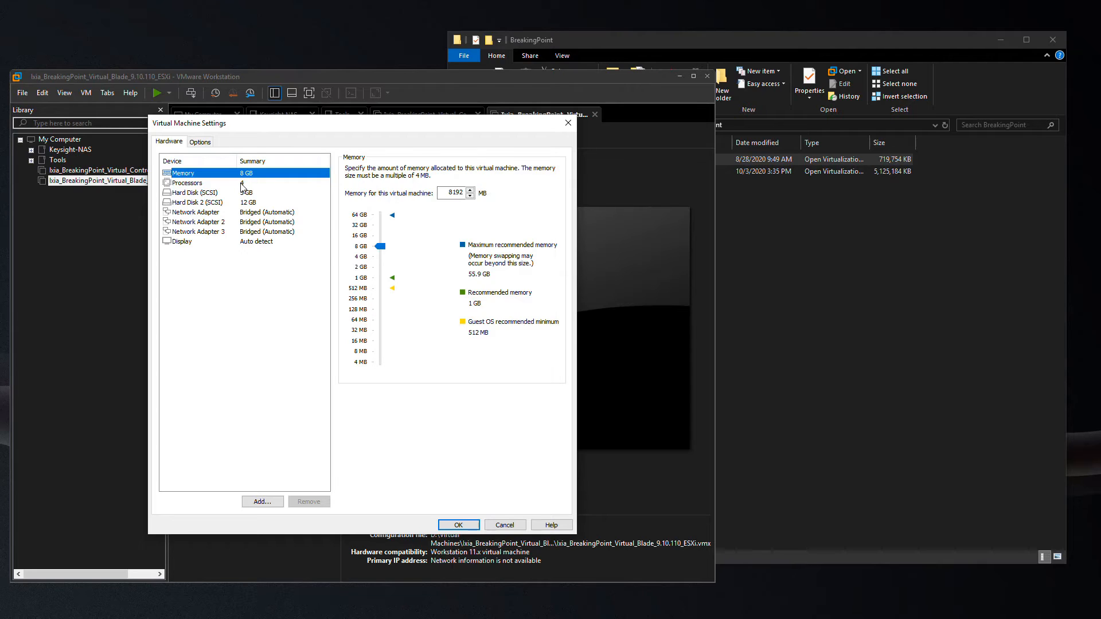
{"action": "left_click", "coordinate": [257, 216]}
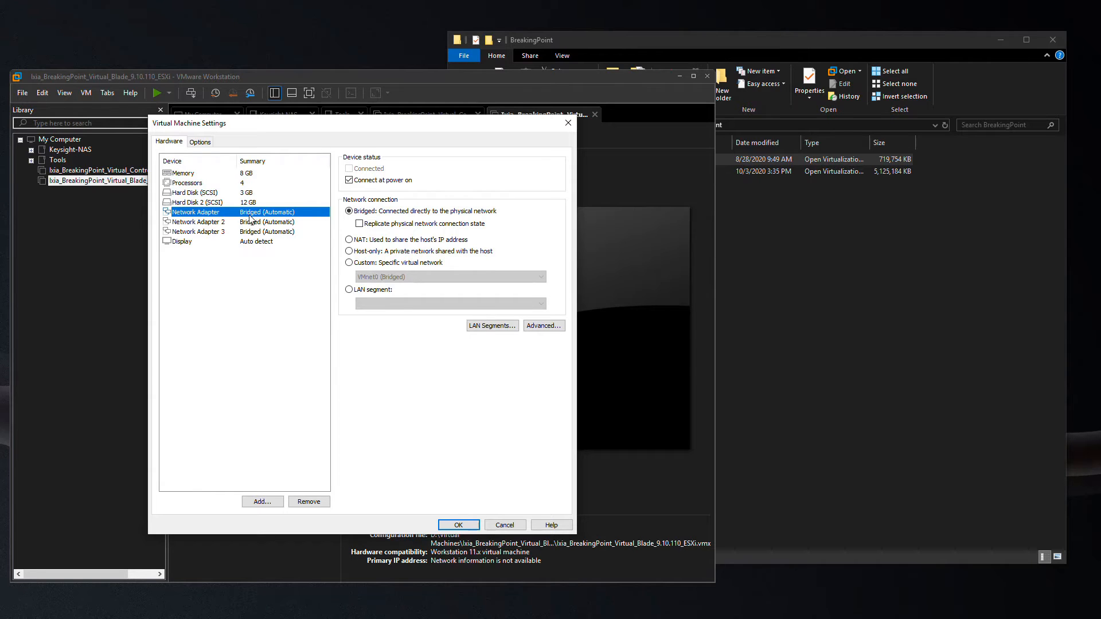
{"action": "left_click", "coordinate": [350, 262]}
{"action": "left_click", "coordinate": [383, 279]}
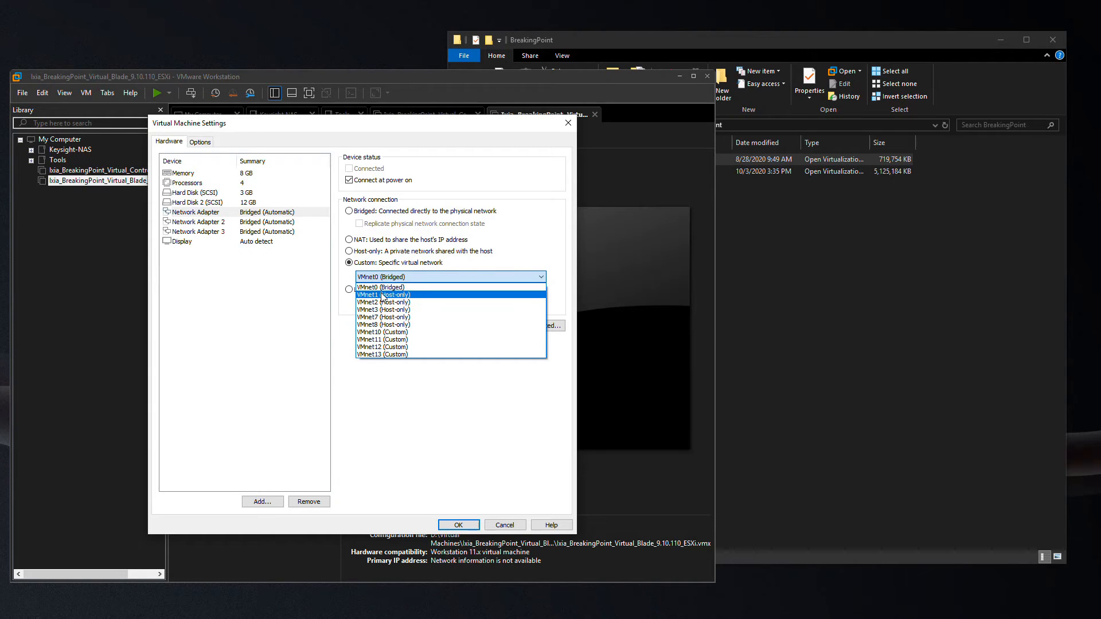
{"action": "left_click", "coordinate": [383, 295]}
Put Network Adapters 2 and 3 on VMnet0 and VMnet10 and save the blade settings.
{"action": "left_click", "coordinate": [273, 223]}
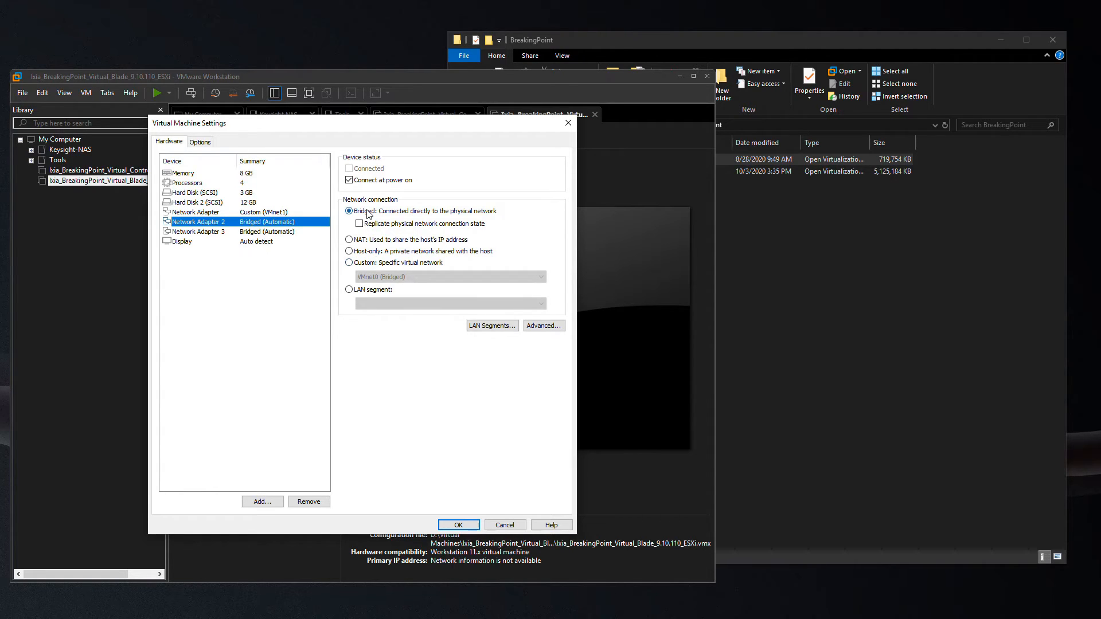
{"action": "left_click", "coordinate": [350, 264]}
{"action": "left_click", "coordinate": [381, 277]}
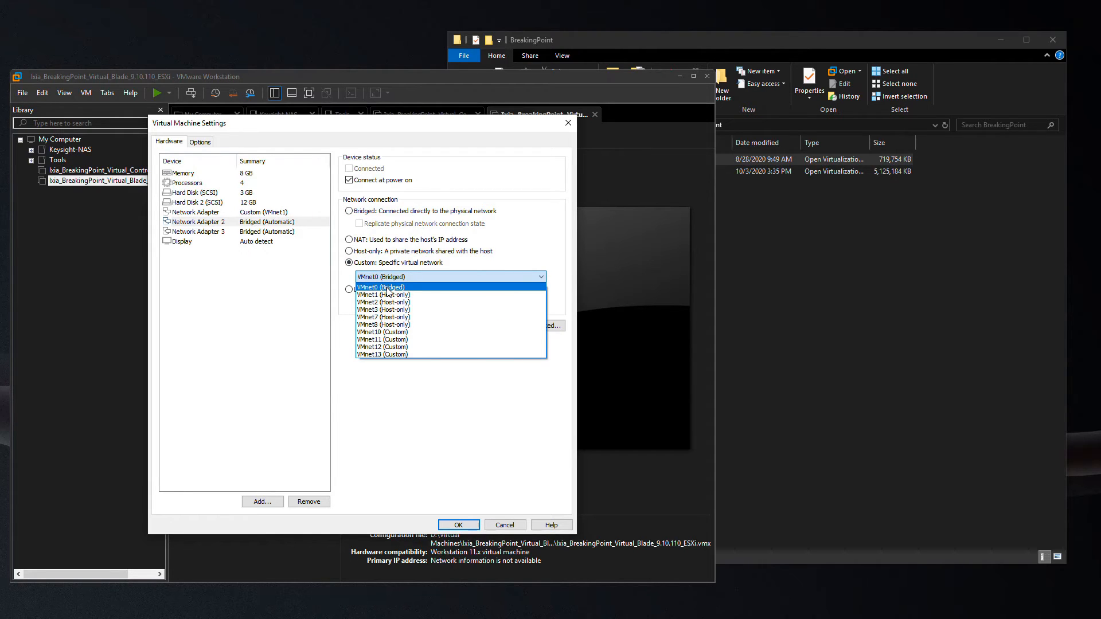
{"action": "left_click", "coordinate": [387, 290]}
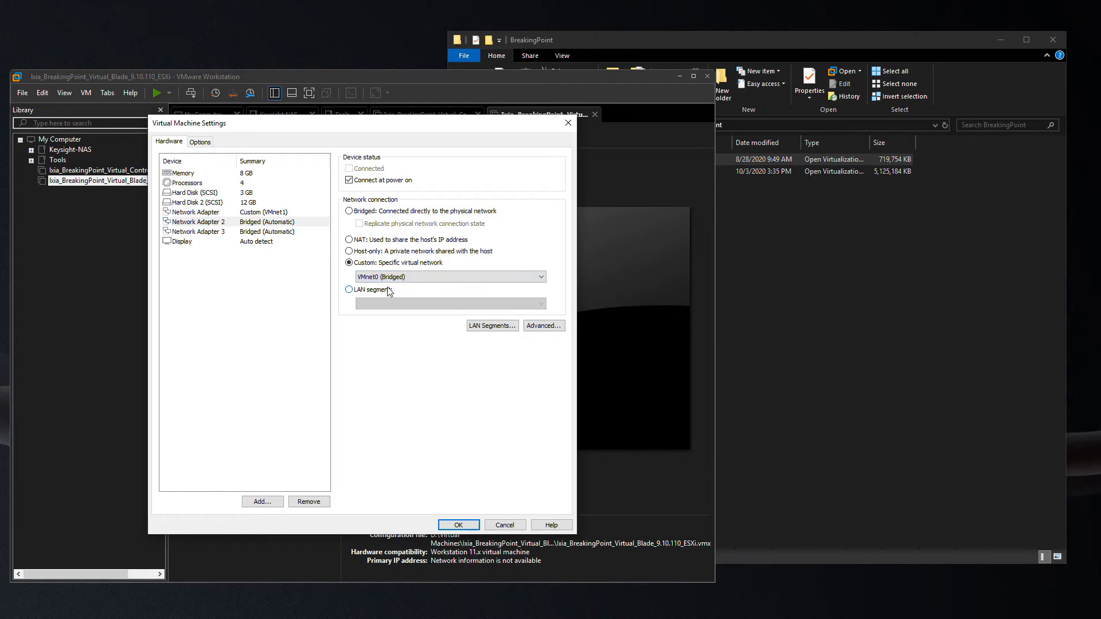
{"action": "left_click", "coordinate": [275, 233]}
{"action": "left_click", "coordinate": [396, 263]}
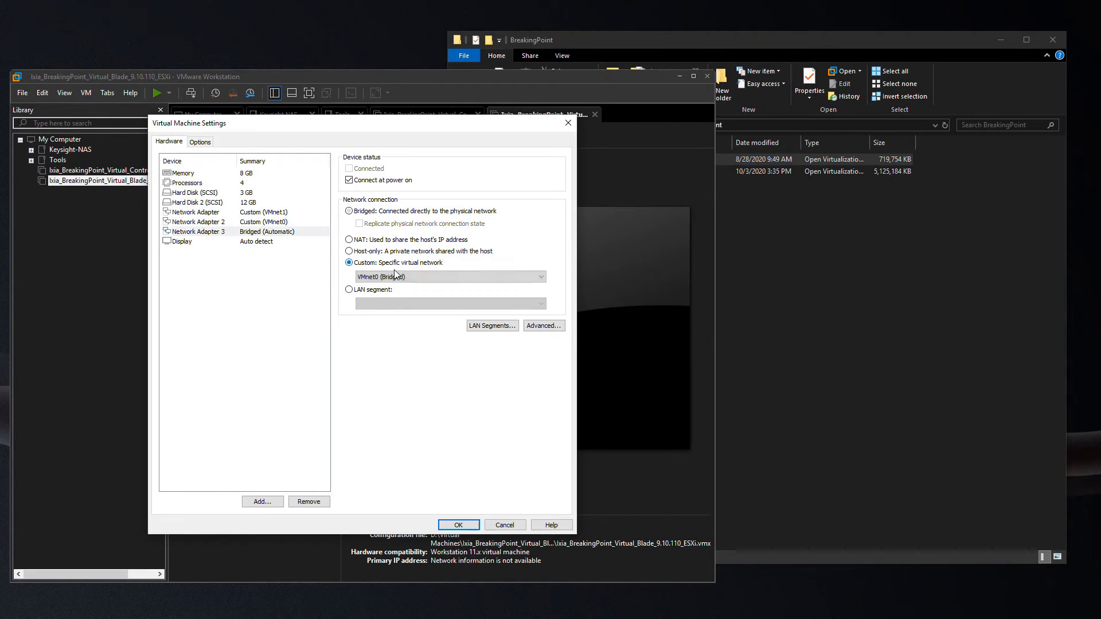
{"action": "left_click", "coordinate": [395, 277]}
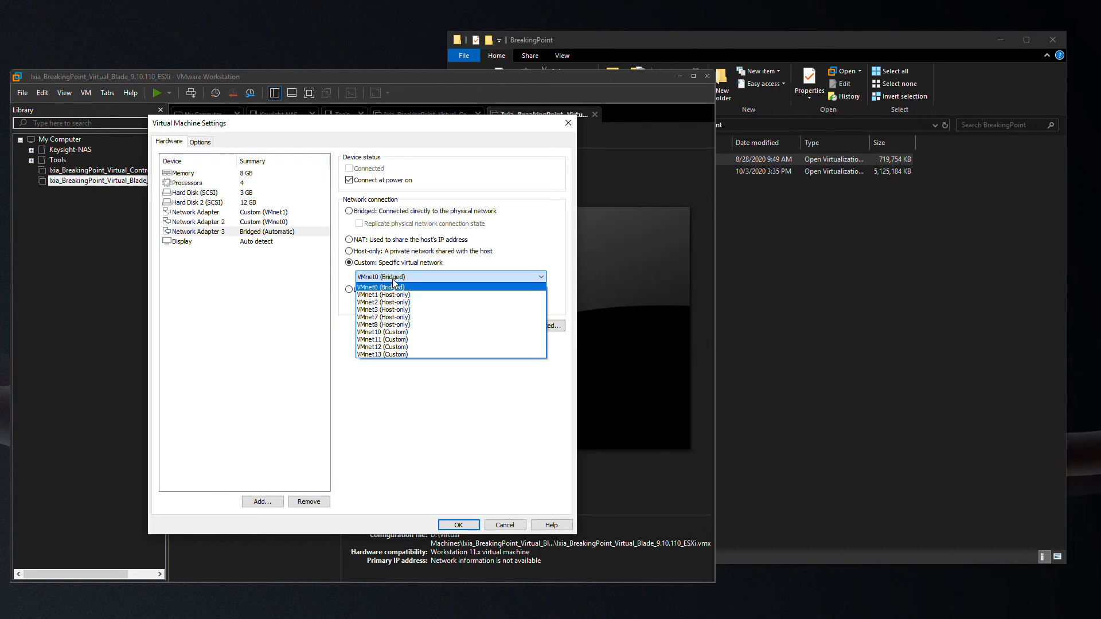
{"action": "left_click", "coordinate": [385, 332]}
{"action": "left_click", "coordinate": [458, 525]}
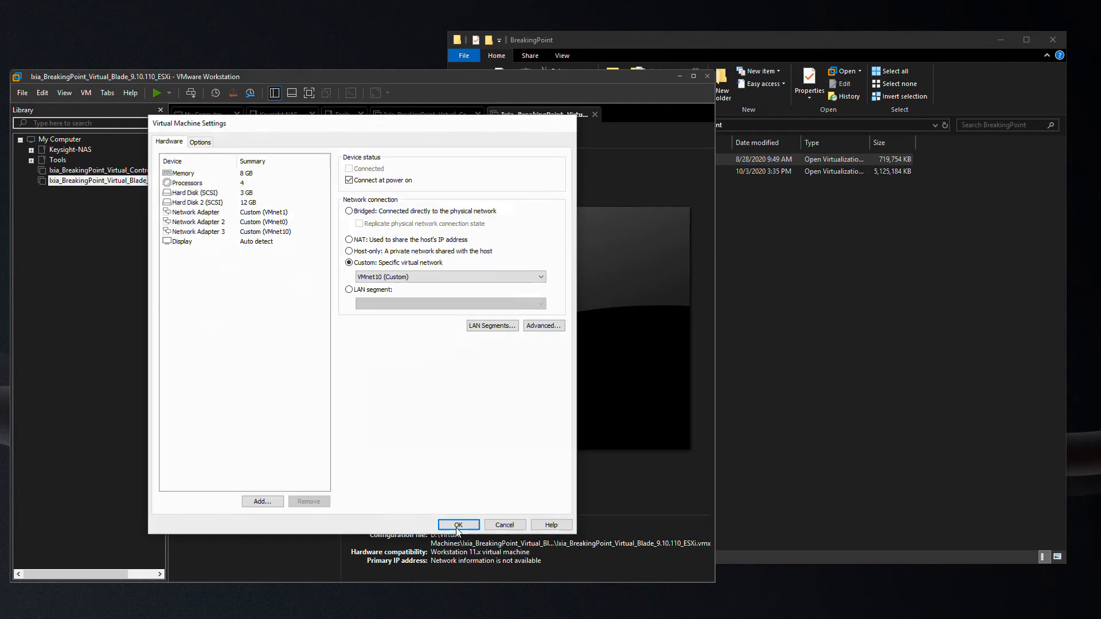
{"action": "left_click", "coordinate": [126, 171]}
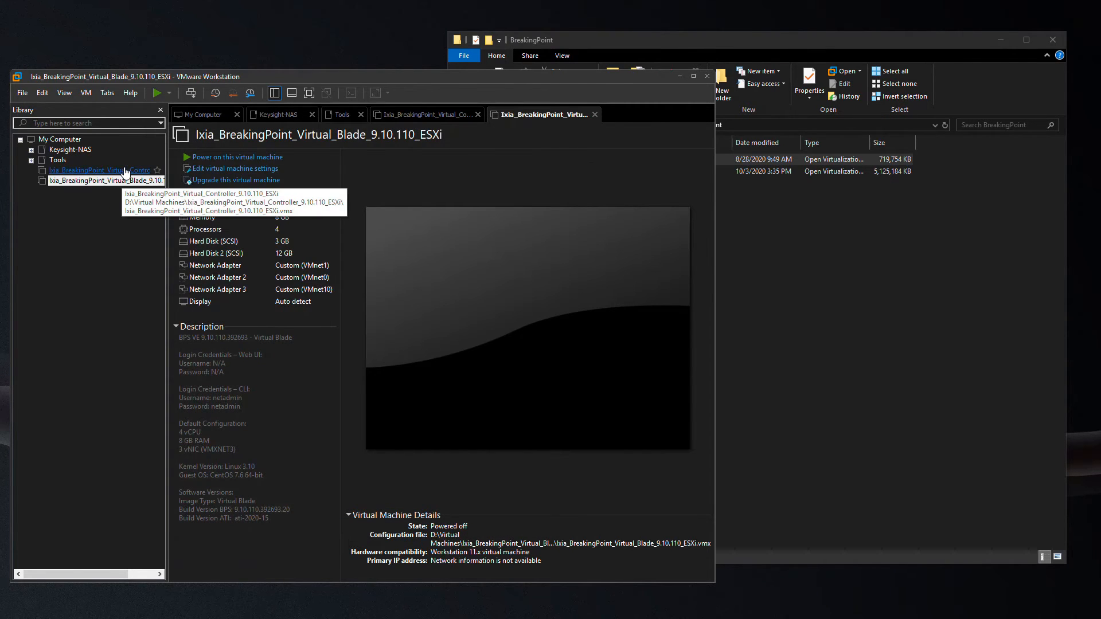
Power on the controller, log in as netadmin and setip ctrl0 to 10.10.0.210 mask 16.
{"action": "left_click", "coordinate": [216, 160]}
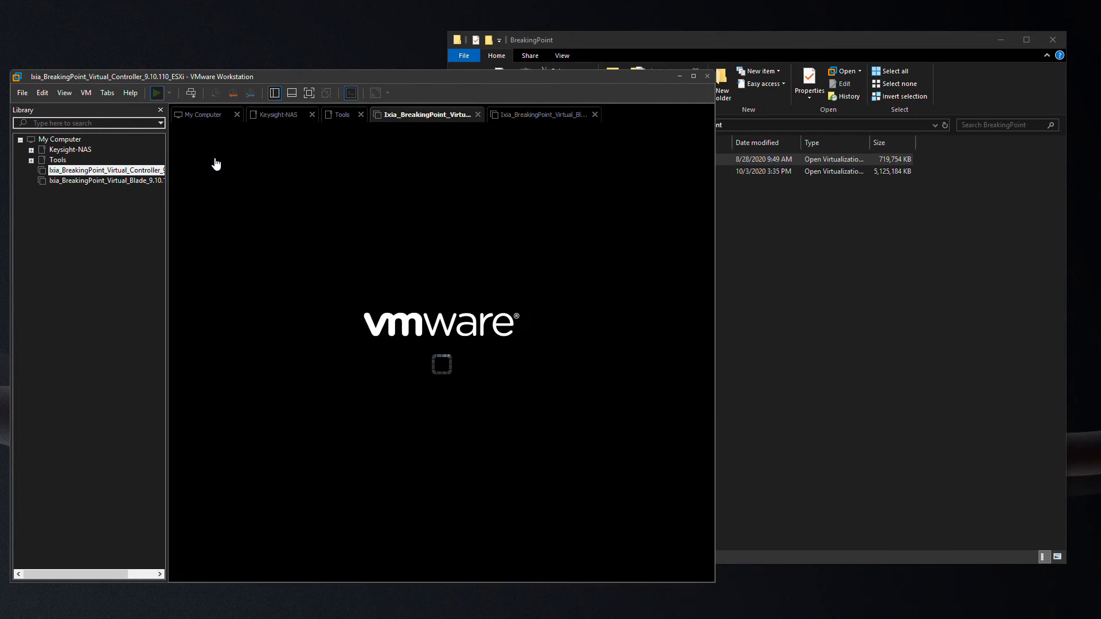
{"action": "left_click", "coordinate": [146, 181]}
{"action": "left_click", "coordinate": [143, 170]}
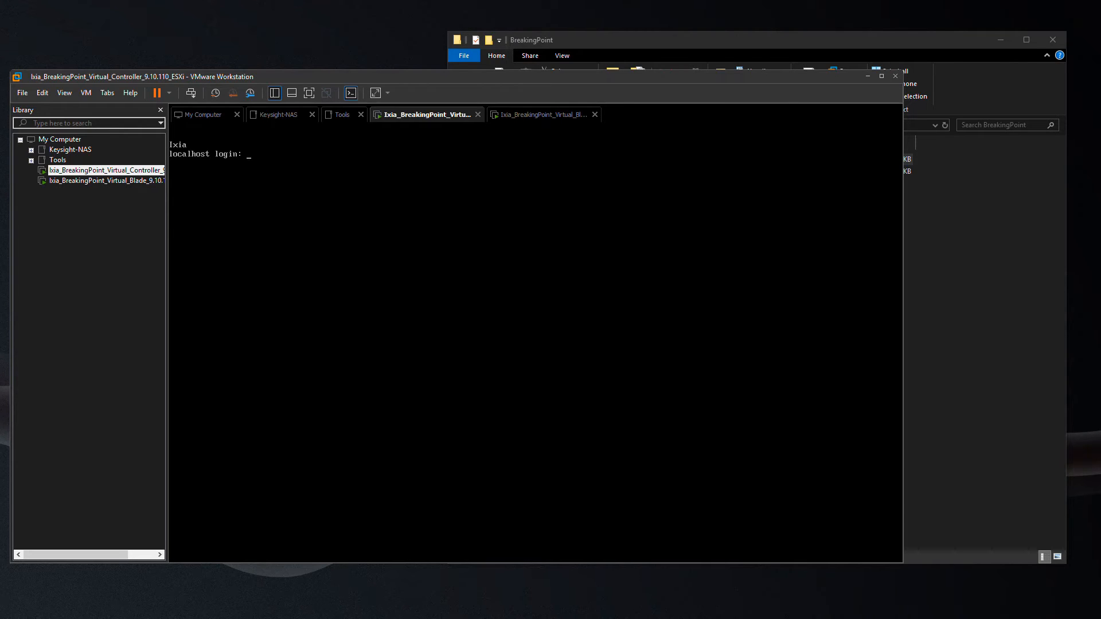
{"action": "type", "text": "netadmin"}
{"action": "key", "text": "Return"}
{"action": "key", "text": "Return"}
{"action": "type", "text": "seti"}
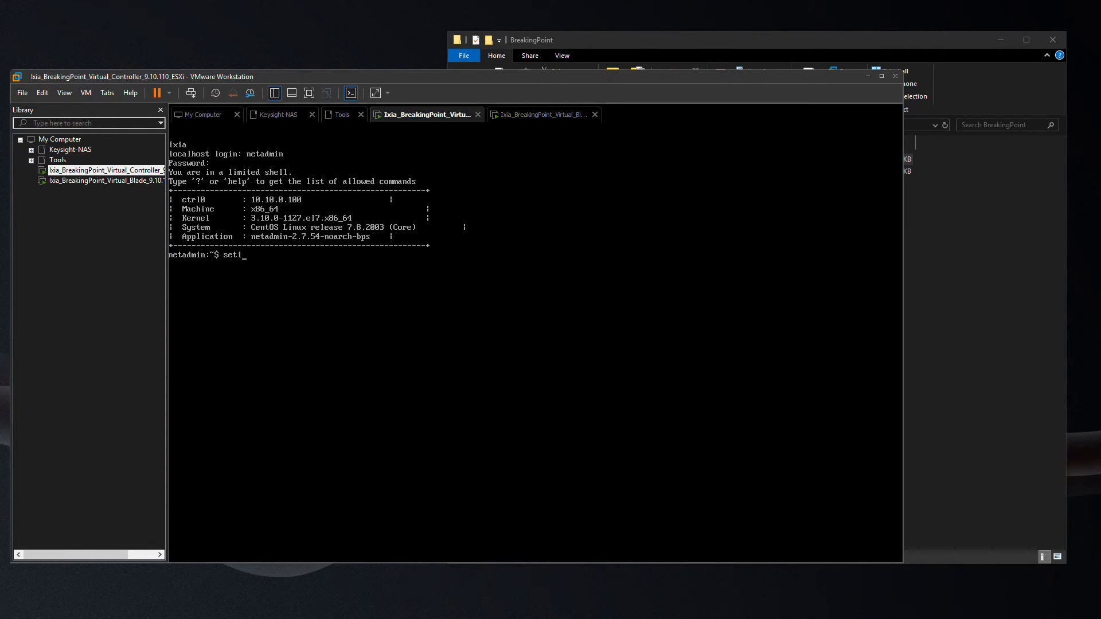
{"action": "type", "text": "p -iface ctrl0 -ip 10.10.0.210 -mask 16 -"}
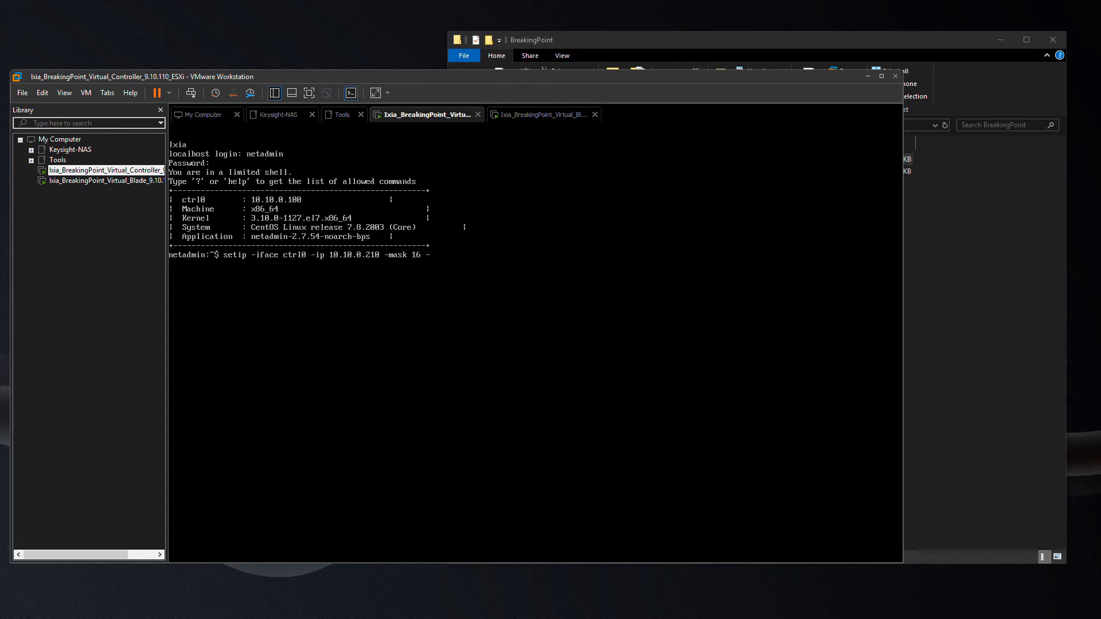
{"action": "type", "text": "gw 10.10.0.1"}
{"action": "key", "text": "Return"}
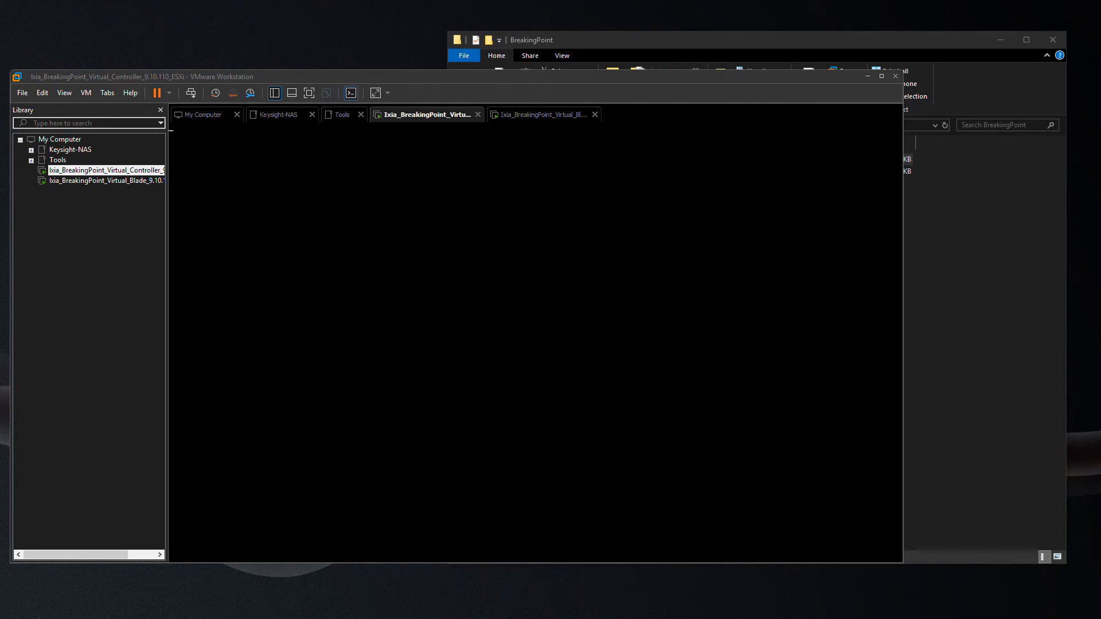
On the blade VM, log in as netadmin and set eth0 to 10.10.0.211 mask 16.
{"action": "left_click", "coordinate": [104, 183]}
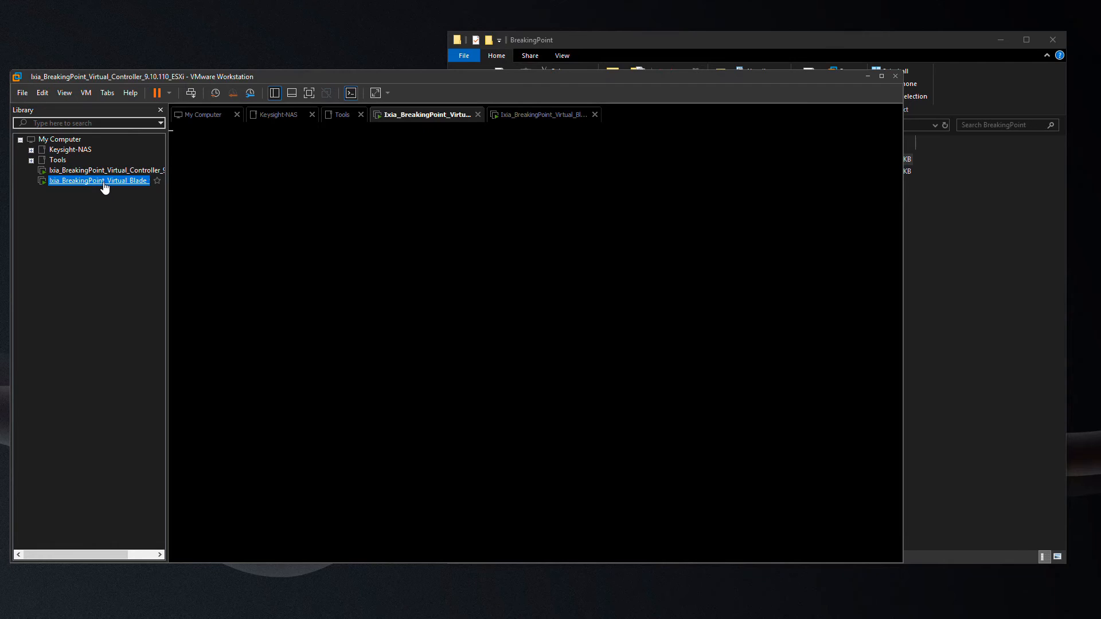
{"action": "type", "text": "netadmin"}
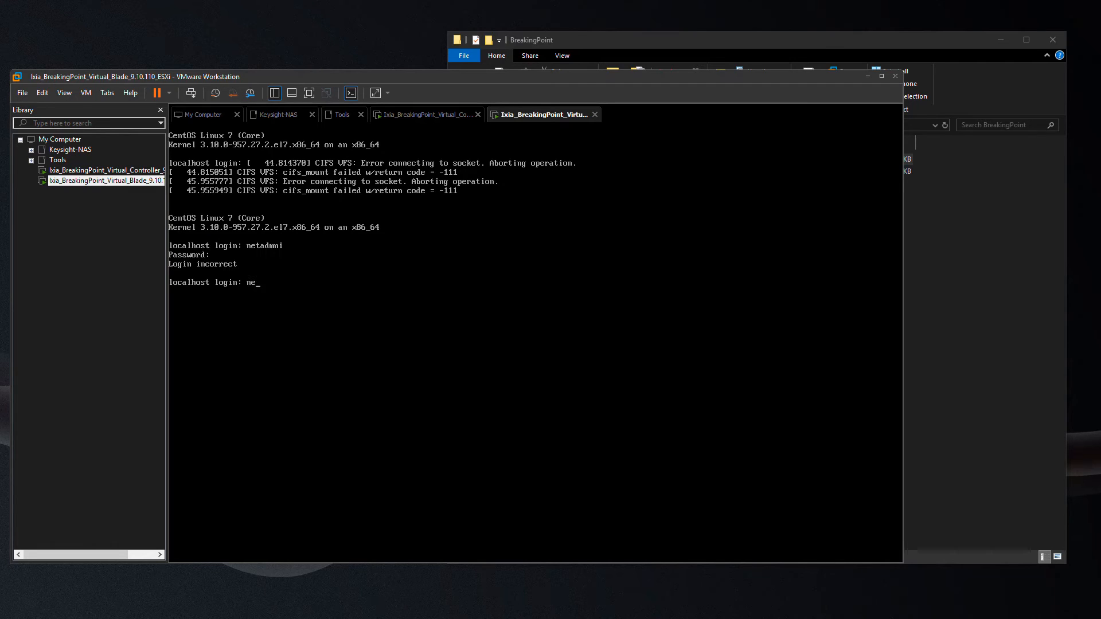
{"action": "key", "text": "Return"}
{"action": "key", "text": "Return"}
{"action": "type", "text": "setip"}
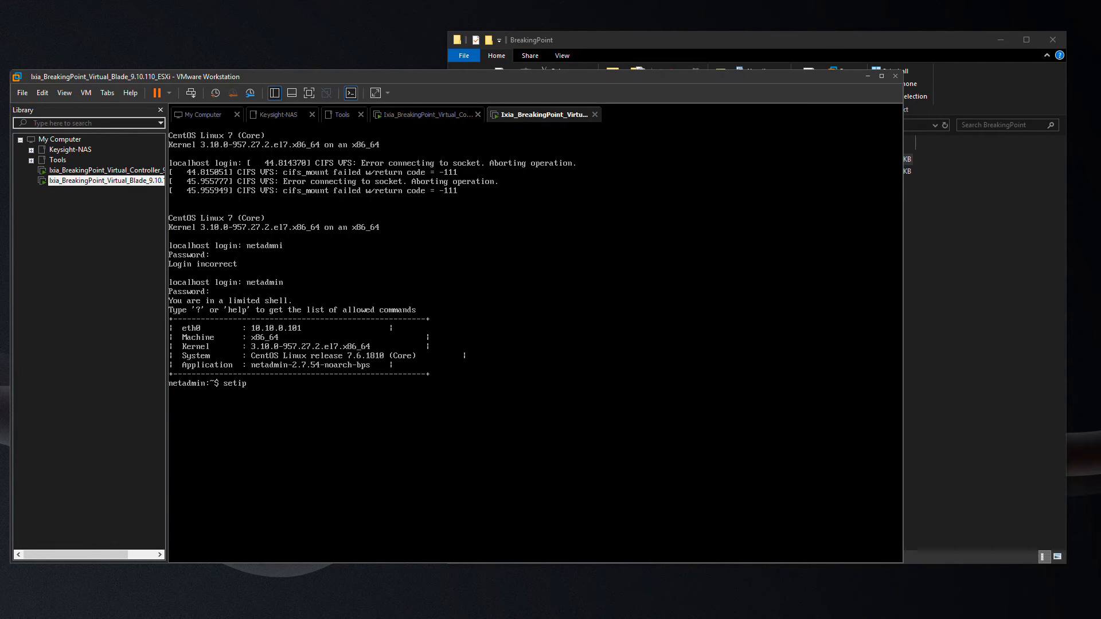
{"action": "type", "text": " -iface eth0 -ip 10"}
{"action": "key", "text": "BackSpace"}
{"action": "type", "text": "-ip 10.10.0.211 -mask 16"}
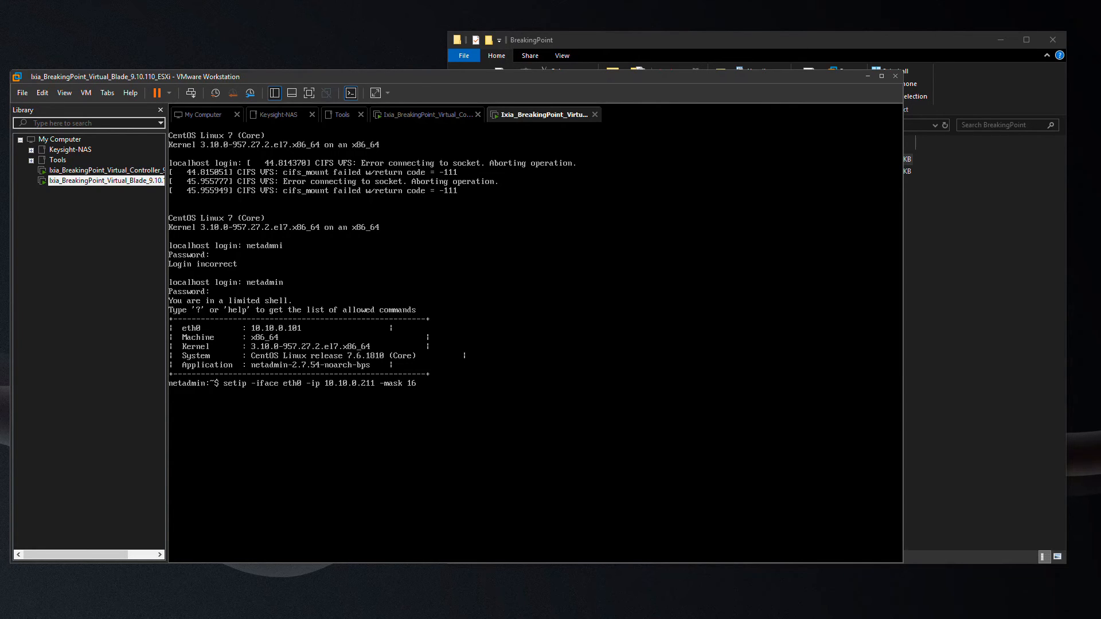
{"action": "type", "text": " -gw 10.10.0"}
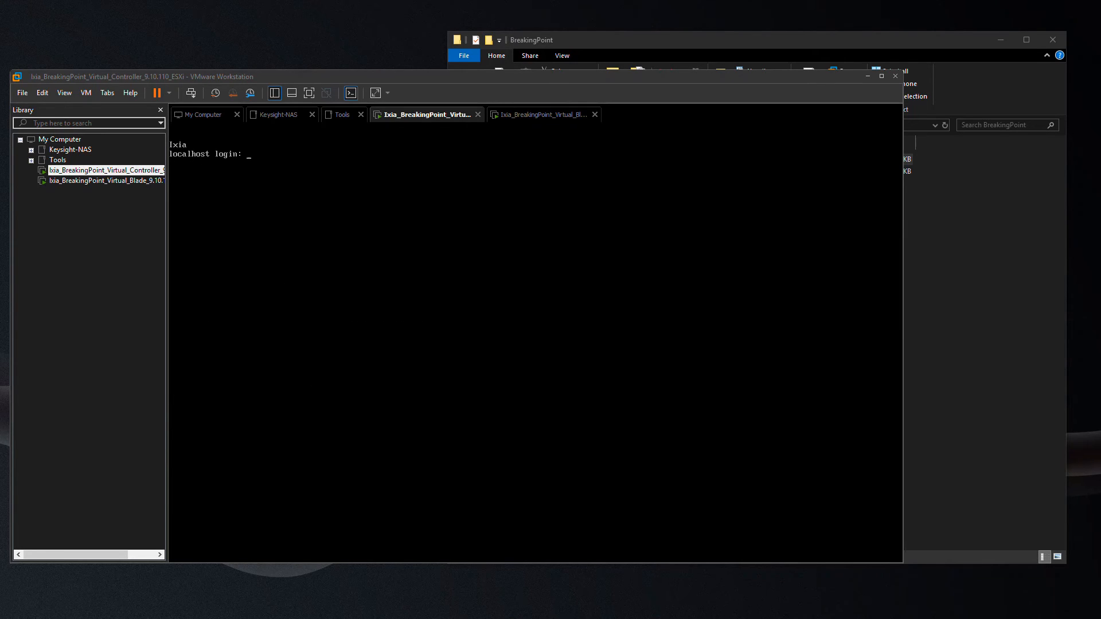
Log back in to the controller console as netadmin.
{"action": "left_click", "coordinate": [453, 254]}
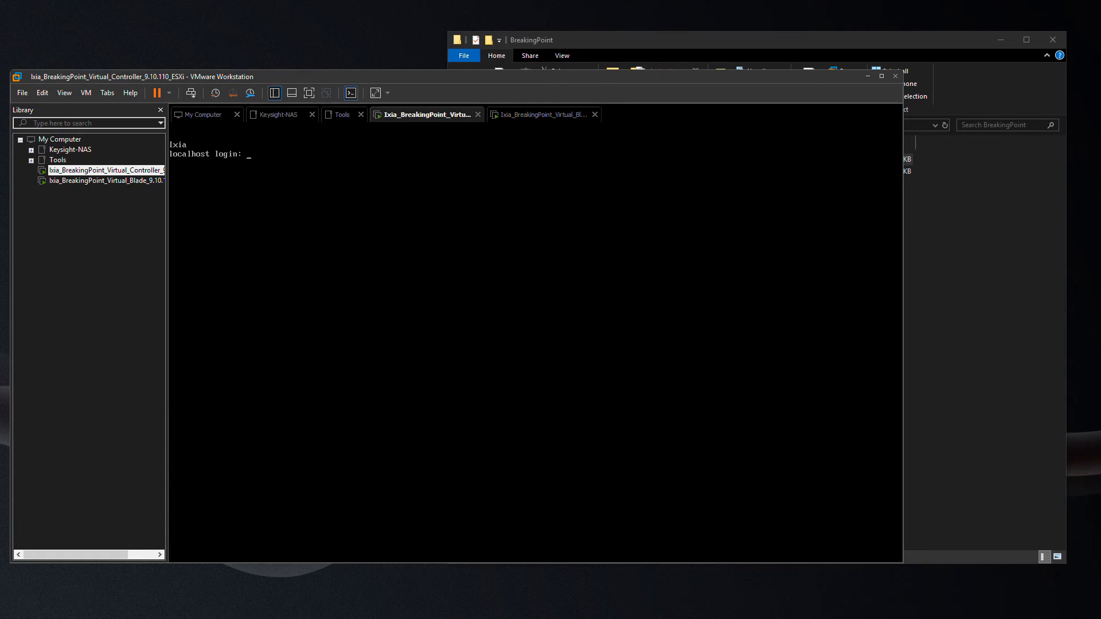
{"action": "type", "text": "netadmin"}
{"action": "key", "text": "Return"}
{"action": "key", "text": "Return"}
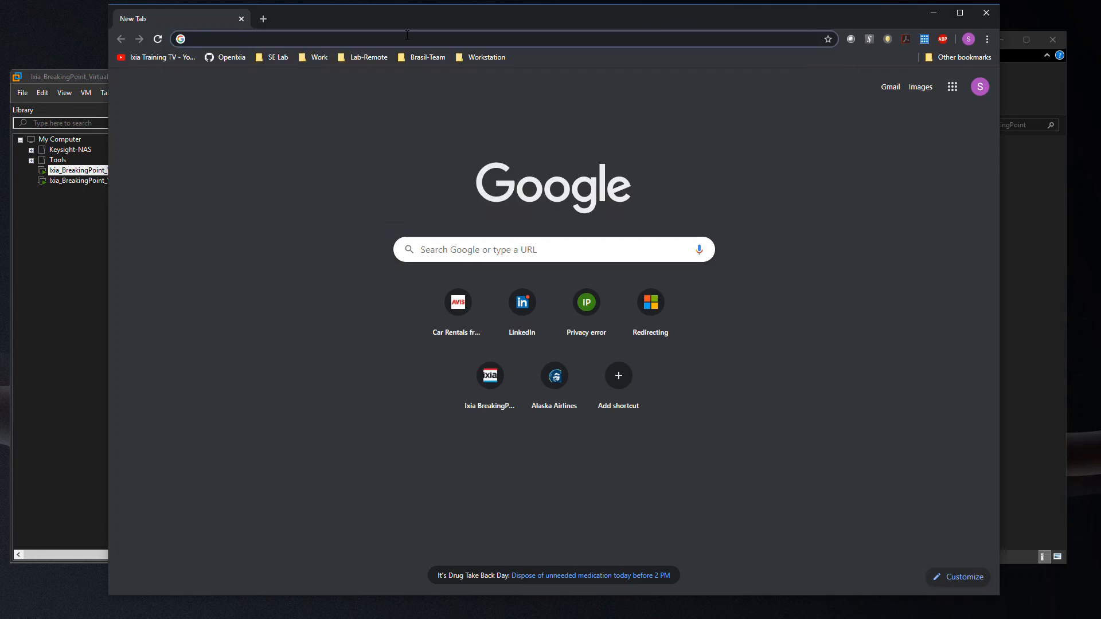
Browse to 10.10.0.210 and proceed past the certificate warning.
{"action": "type", "text": "10.10.0.210"}
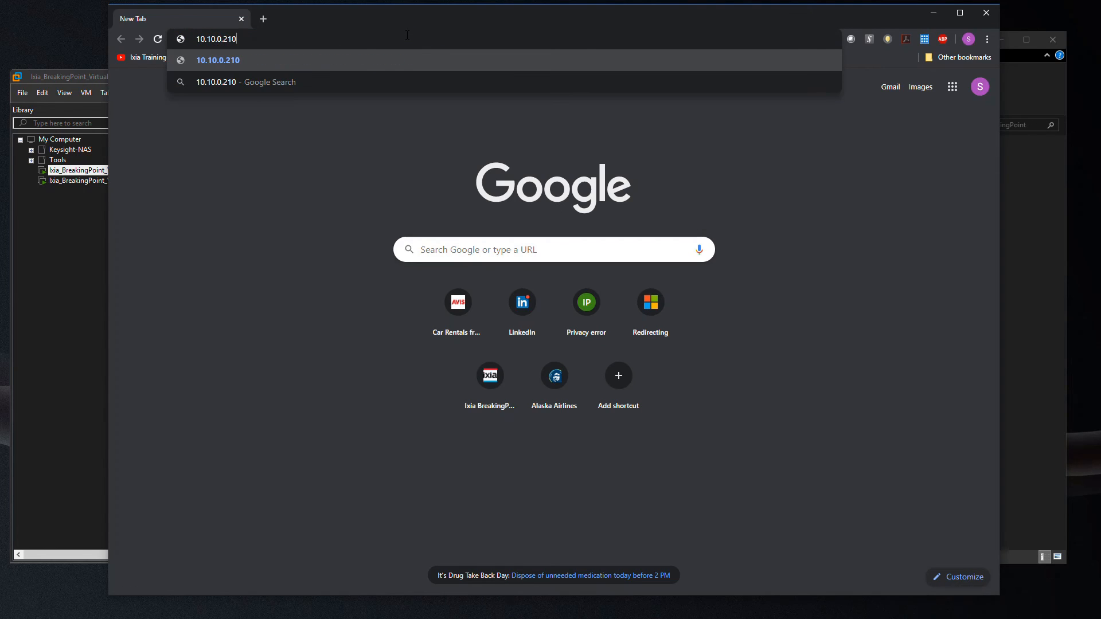
{"action": "key", "text": "Return"}
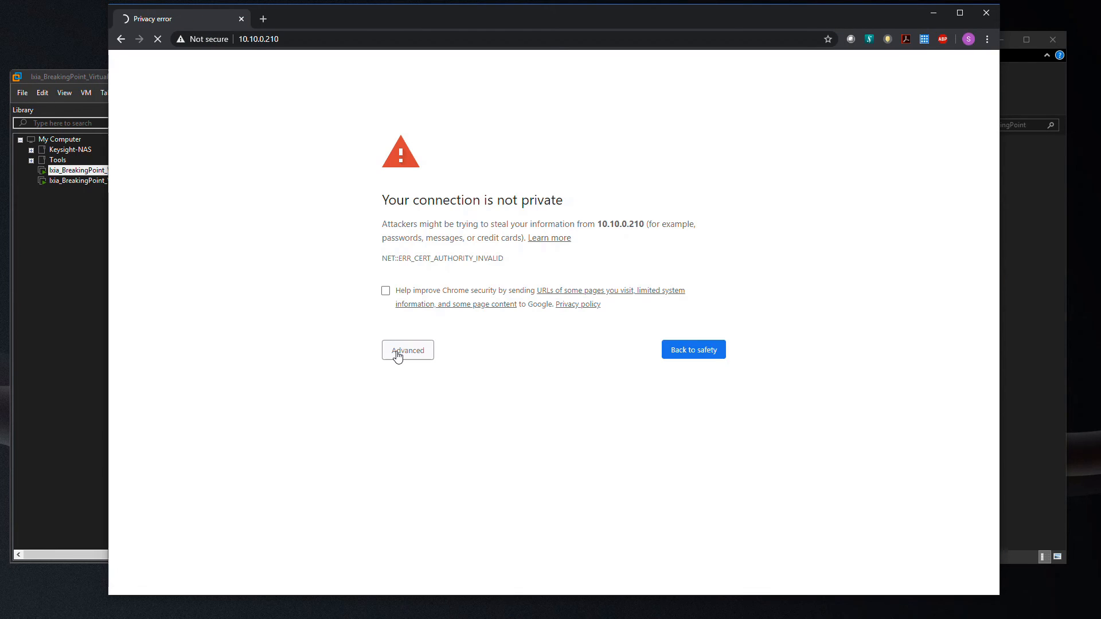
{"action": "left_click", "coordinate": [398, 356]}
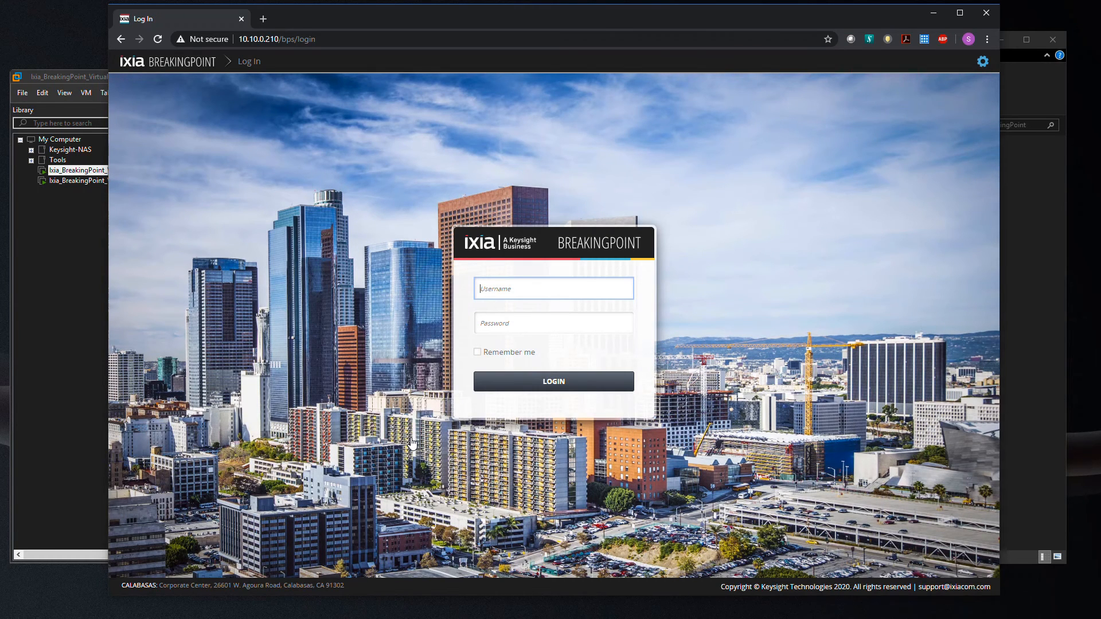
Log in with the admin credentials and dismiss the privacy notice.
{"action": "type", "text": "admin"}
{"action": "key", "text": "Tab"}
{"action": "type", "text": "admin"}
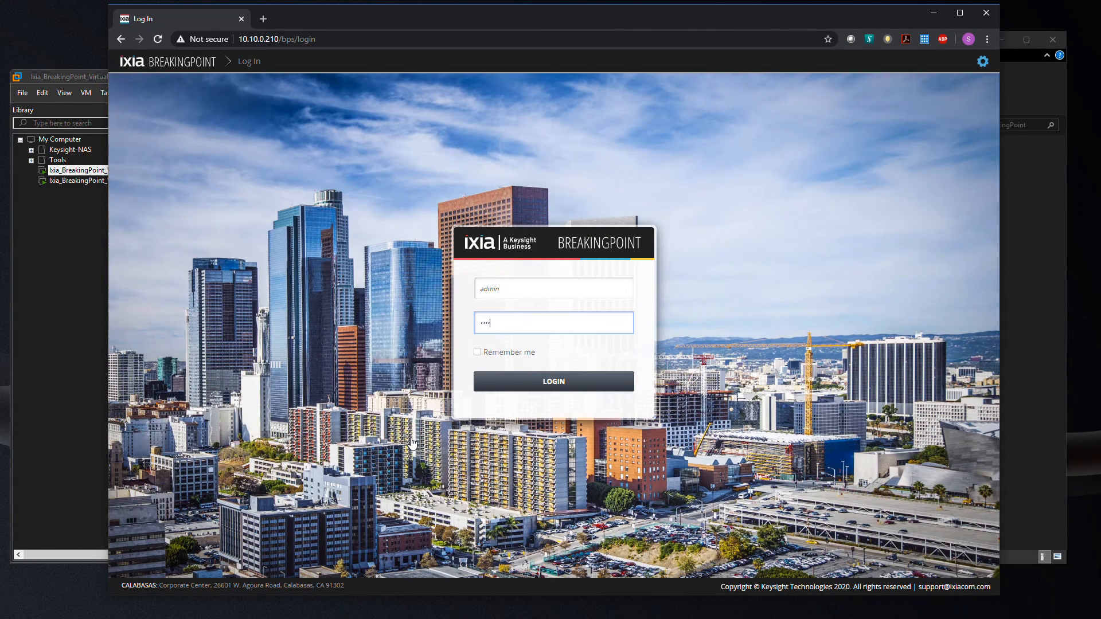
{"action": "key", "text": "Return"}
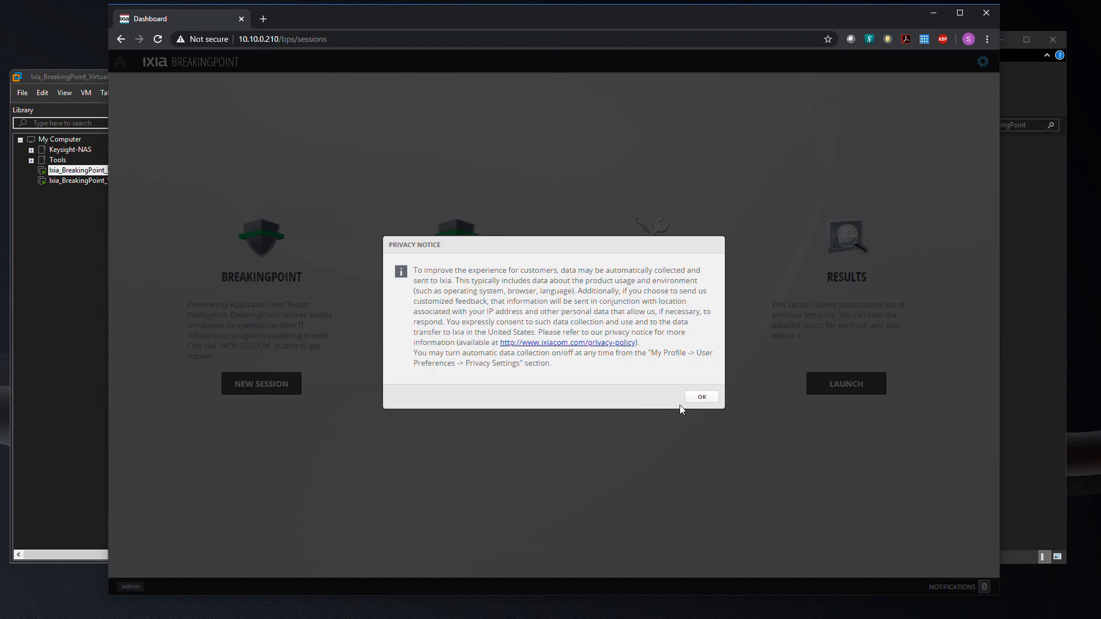
{"action": "left_click", "coordinate": [700, 399]}
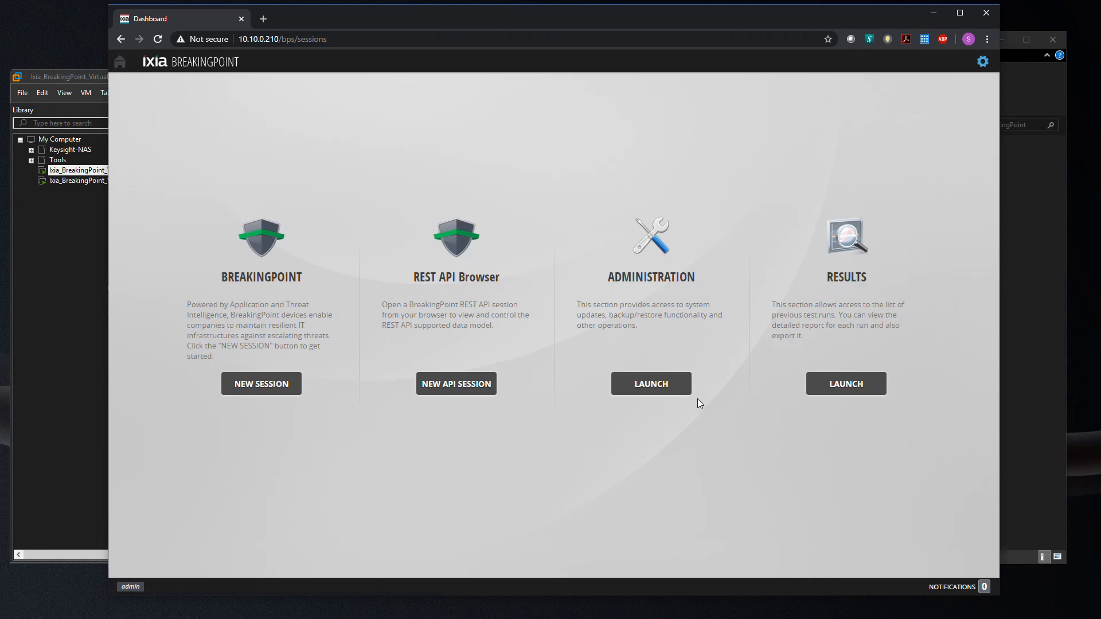
Go to Administration > VM Deployment > Manage Virtual Chassis and start assigning blades to empty slots.
{"action": "left_click", "coordinate": [648, 391]}
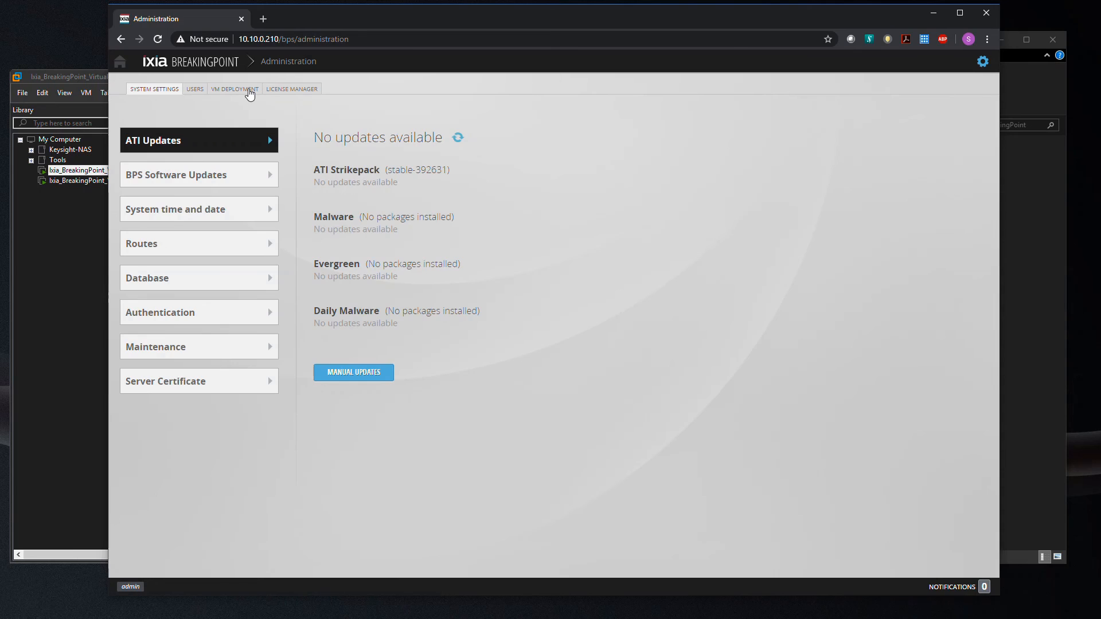
{"action": "left_click", "coordinate": [248, 92]}
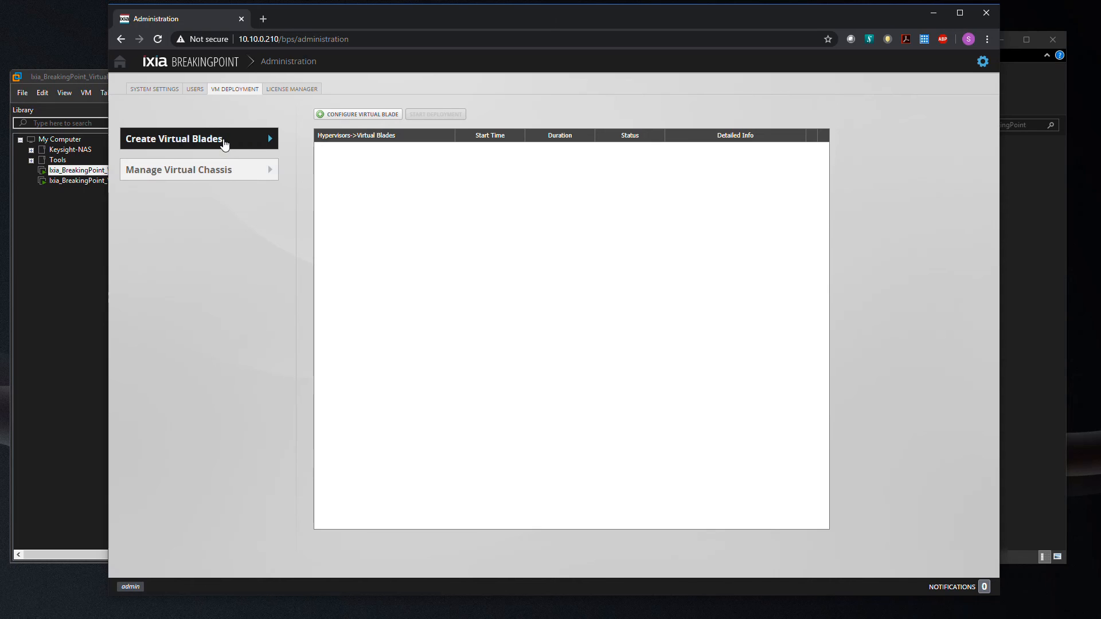
{"action": "left_click", "coordinate": [202, 179]}
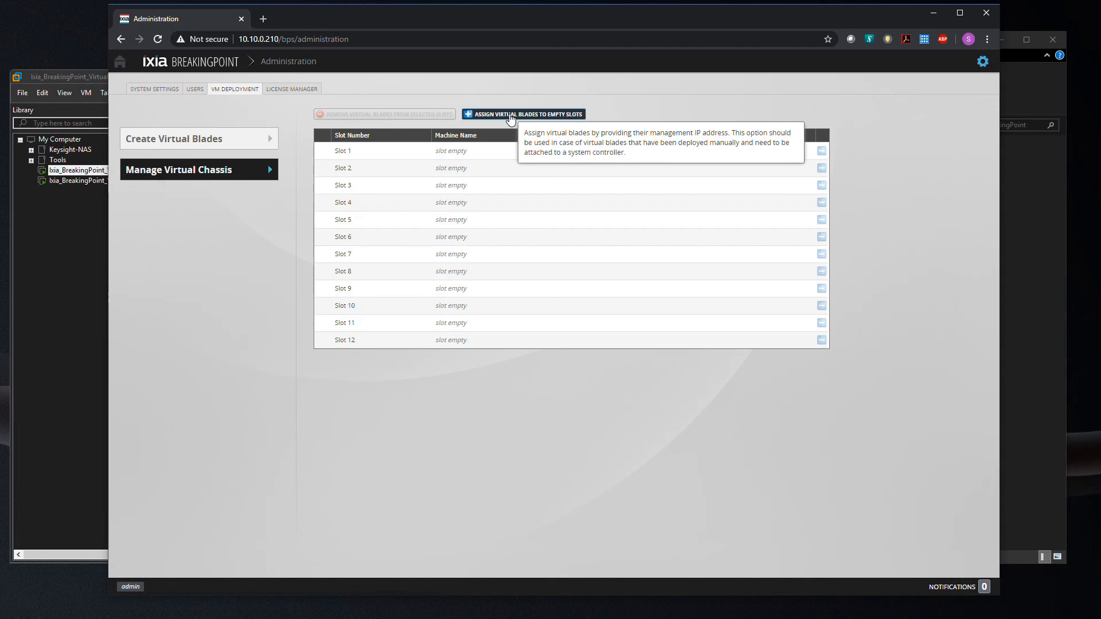
{"action": "left_click", "coordinate": [510, 114]}
Assign the virtual blade at 10.10.0.211 to Slot 1, verifying and applying it.
{"action": "left_click", "coordinate": [559, 254]}
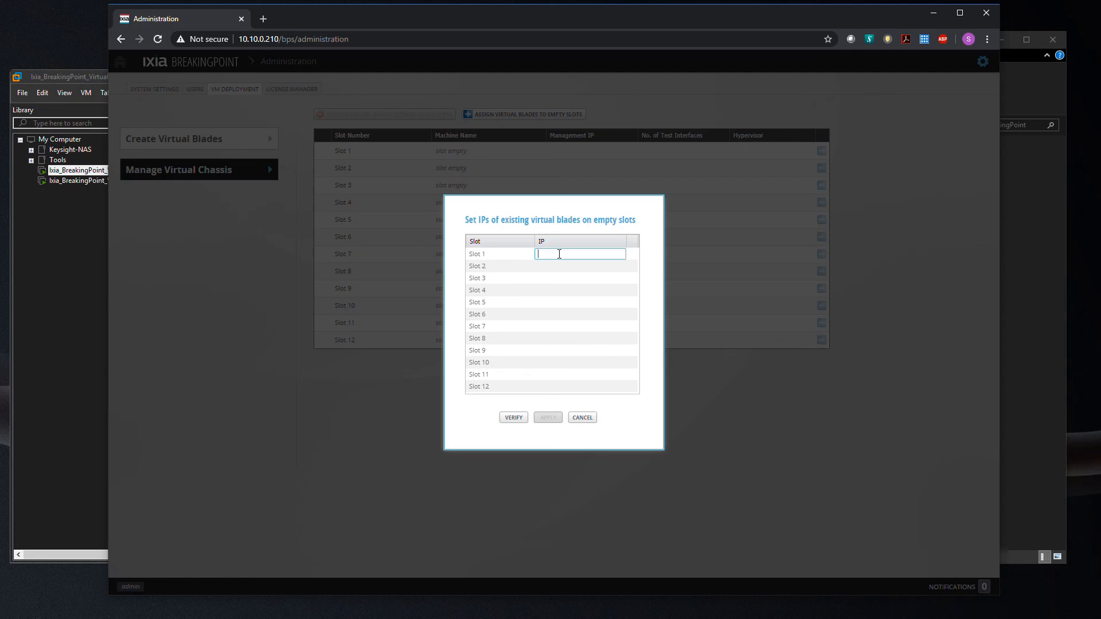
{"action": "type", "text": "10.10.0.211"}
{"action": "left_click", "coordinate": [508, 420]}
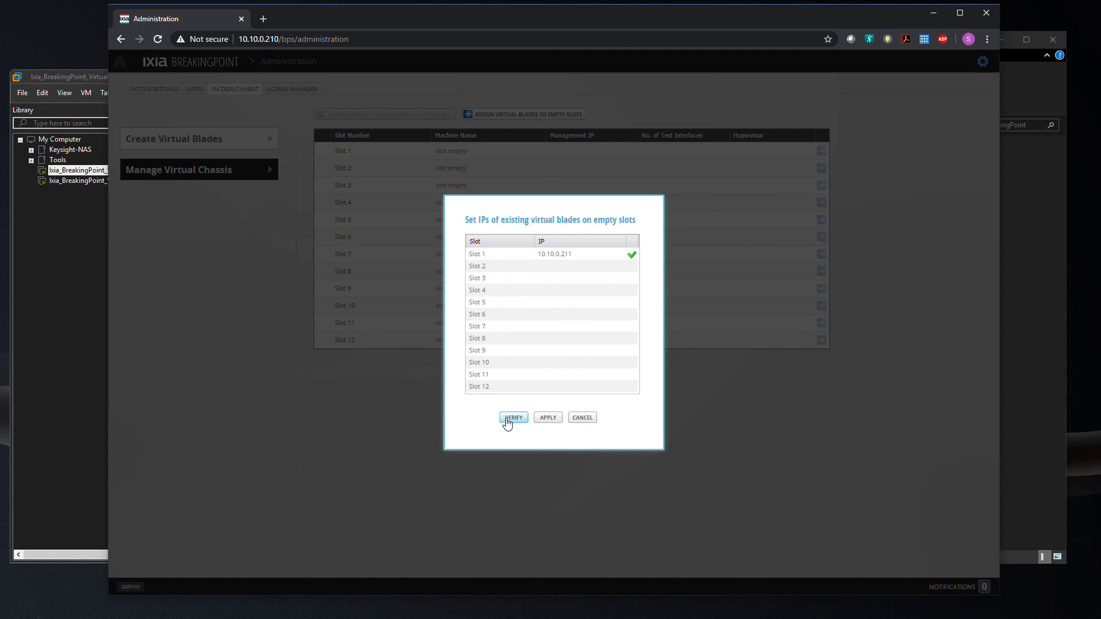
{"action": "left_click", "coordinate": [548, 419]}
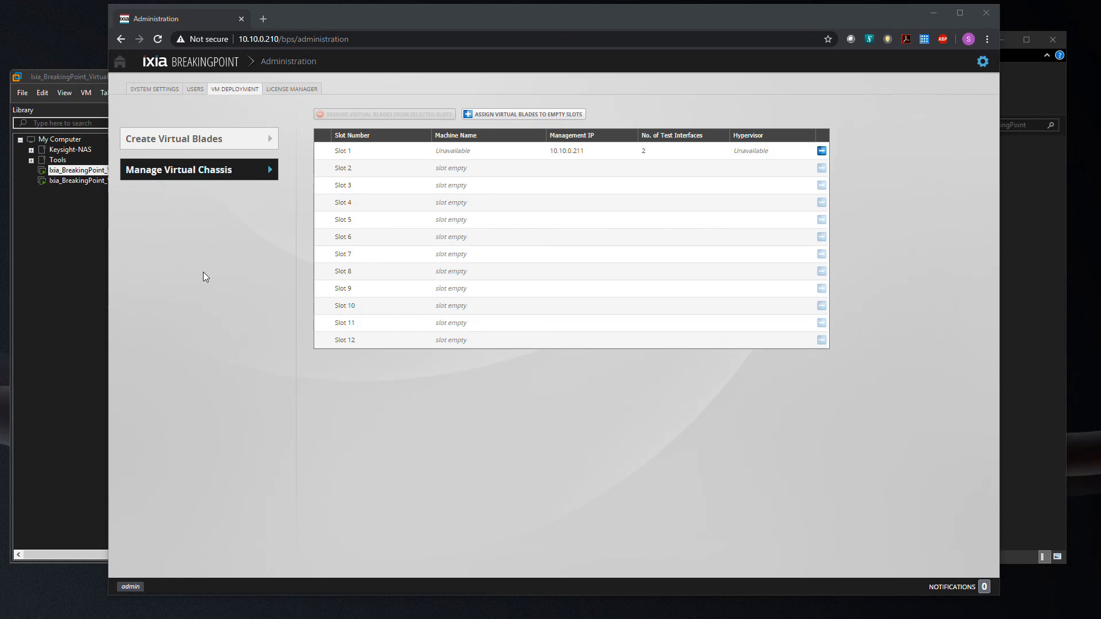
{"action": "left_click", "coordinate": [283, 90]}
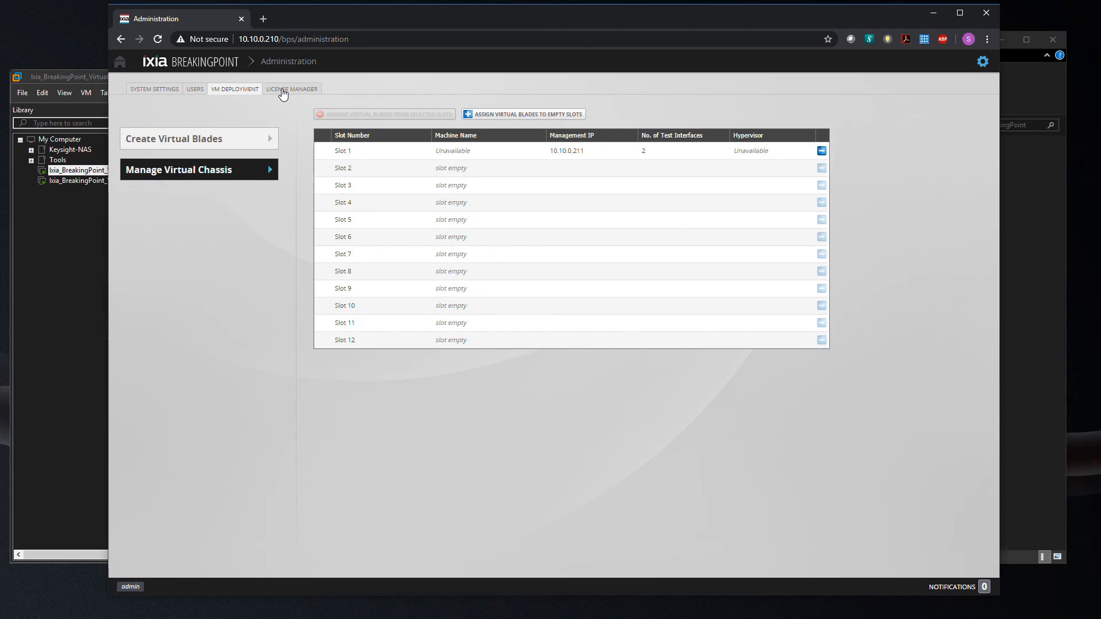